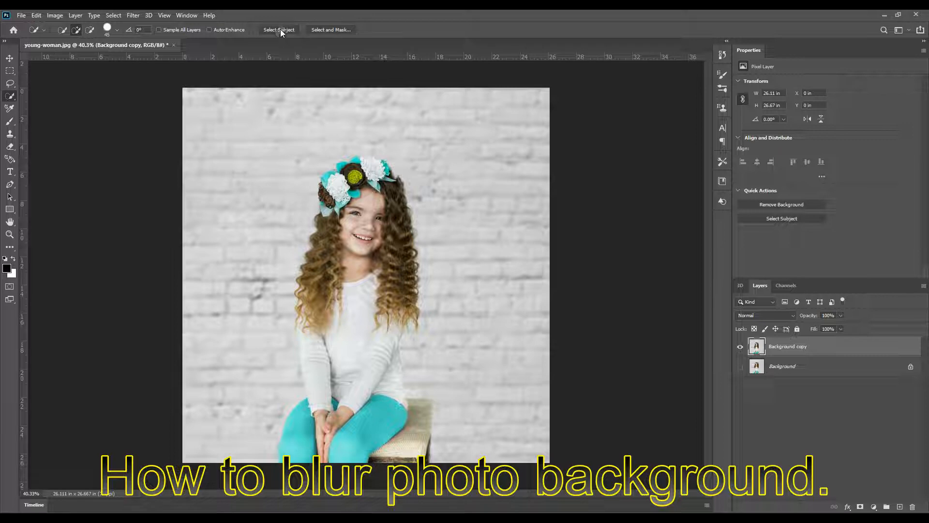
Step: Select the girl with Select Subject, completing the selection around the whole stool
{"action": "left_click", "coordinate": [274, 31]}
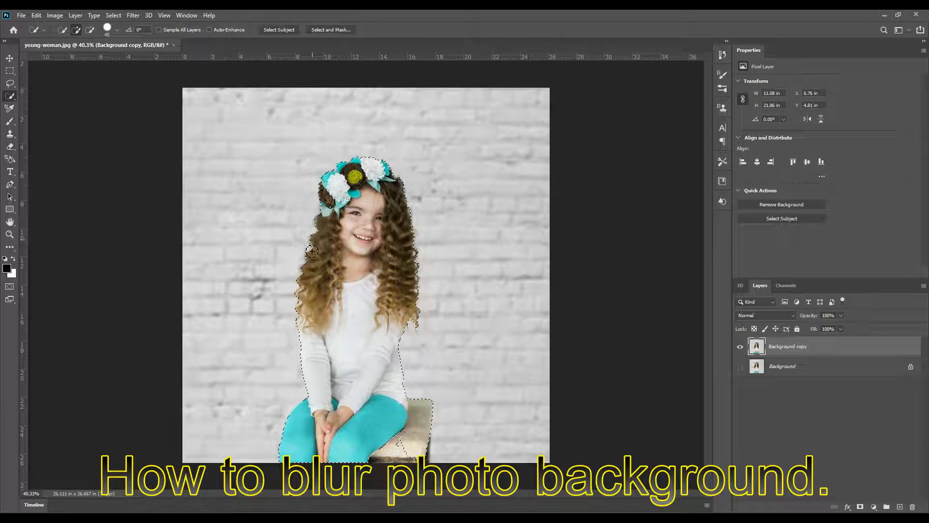
{"action": "scroll", "coordinate": [409, 437], "scroll_direction": "up", "scroll_amount": 3}
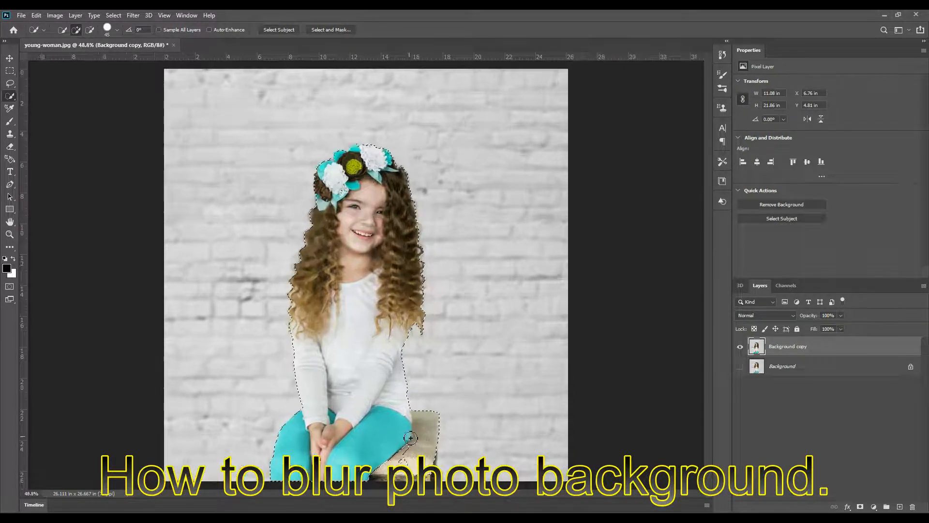
{"action": "scroll", "coordinate": [410, 436], "scroll_direction": "up", "scroll_amount": 3}
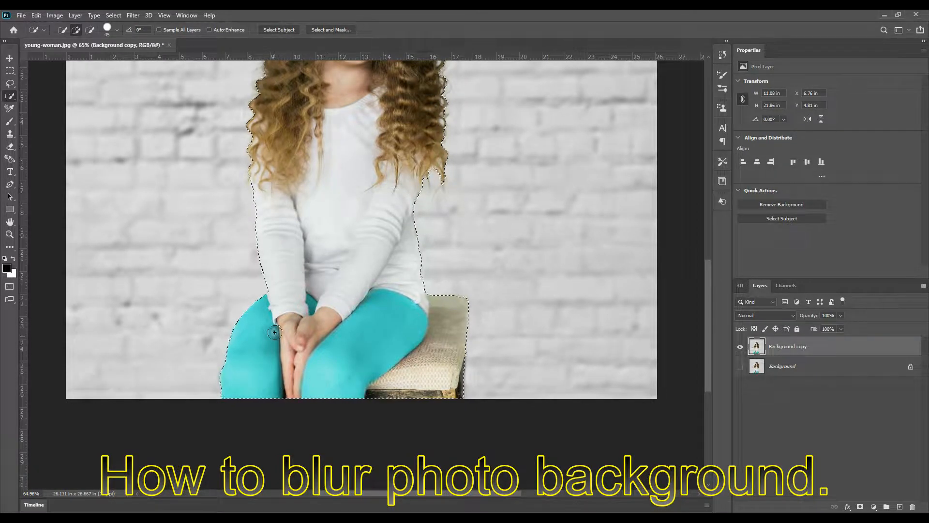
{"action": "left_click_drag", "start_coordinate": [416, 257], "coordinate": [417, 346]}
{"action": "left_click_drag", "start_coordinate": [365, 220], "coordinate": [370, 365]}
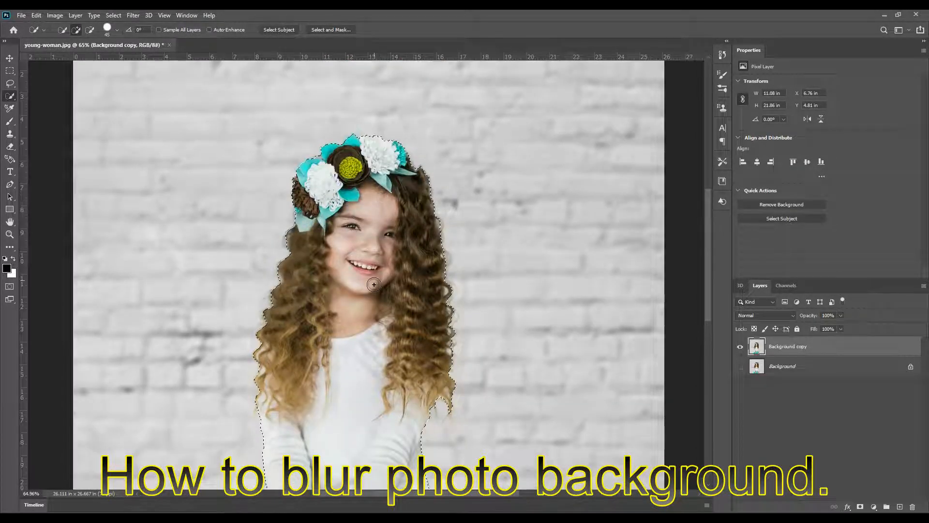
{"action": "scroll", "coordinate": [372, 315], "scroll_direction": "down", "scroll_amount": 4}
{"action": "scroll", "coordinate": [371, 315], "scroll_direction": "down", "scroll_amount": 1}
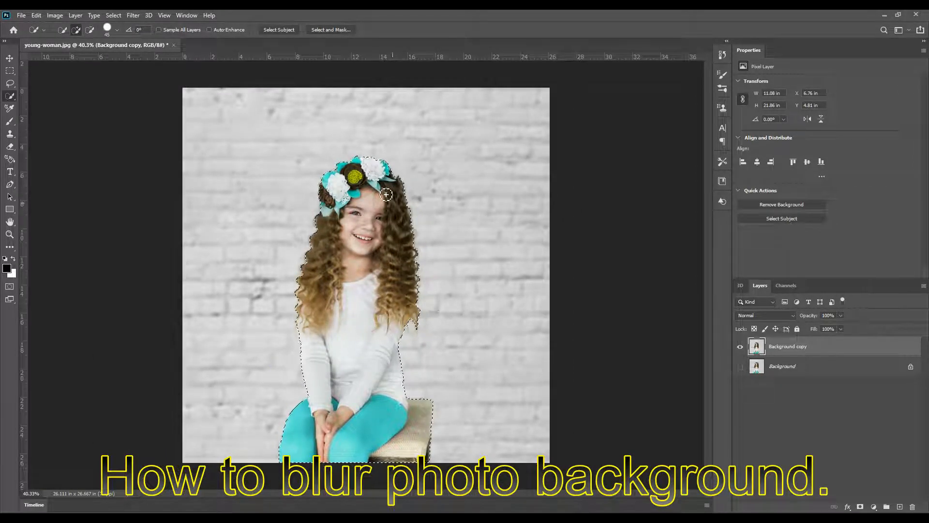
Step: Output the selection from Select and Mask as a new layer with layer mask
{"action": "left_click", "coordinate": [328, 30]}
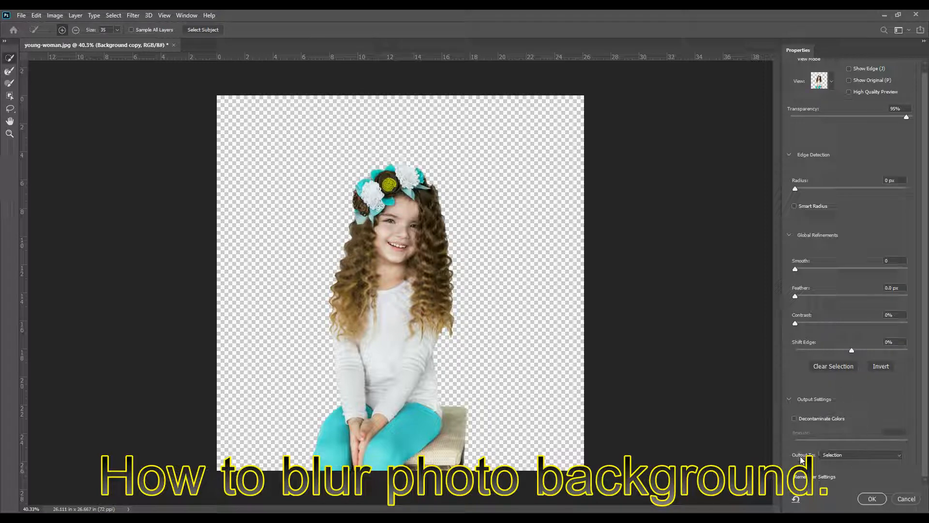
{"action": "left_click", "coordinate": [841, 456]}
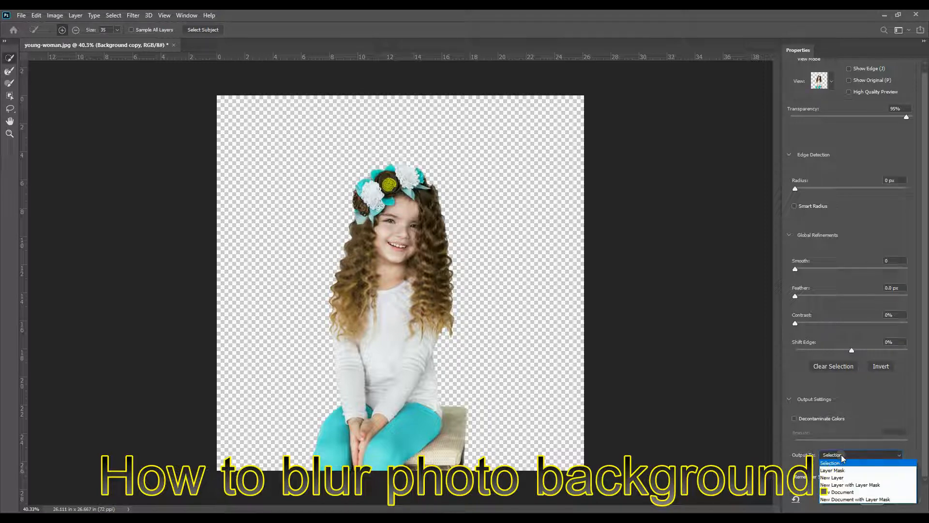
{"action": "left_click", "coordinate": [866, 486]}
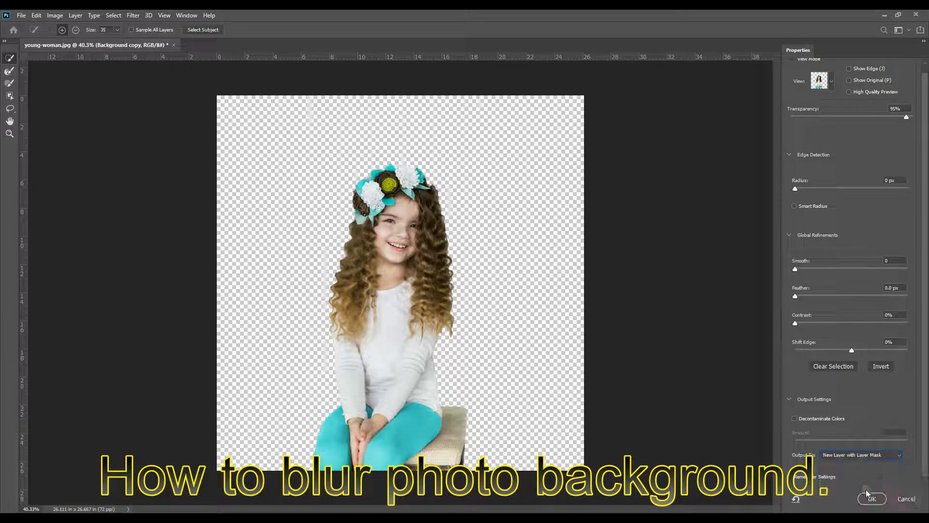
{"action": "left_click", "coordinate": [872, 499]}
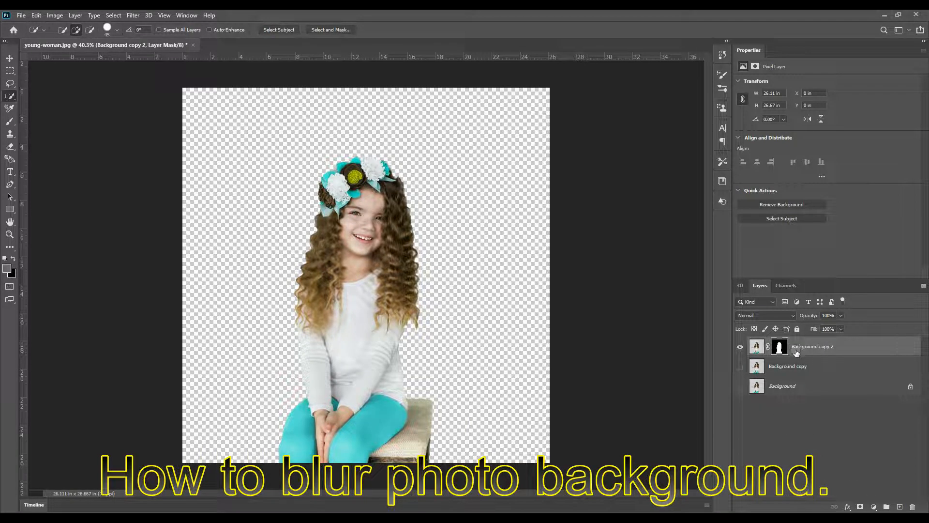
Step: Hide the masked Background copy 2 layer and show the Background copy layer
{"action": "left_click", "coordinate": [741, 347]}
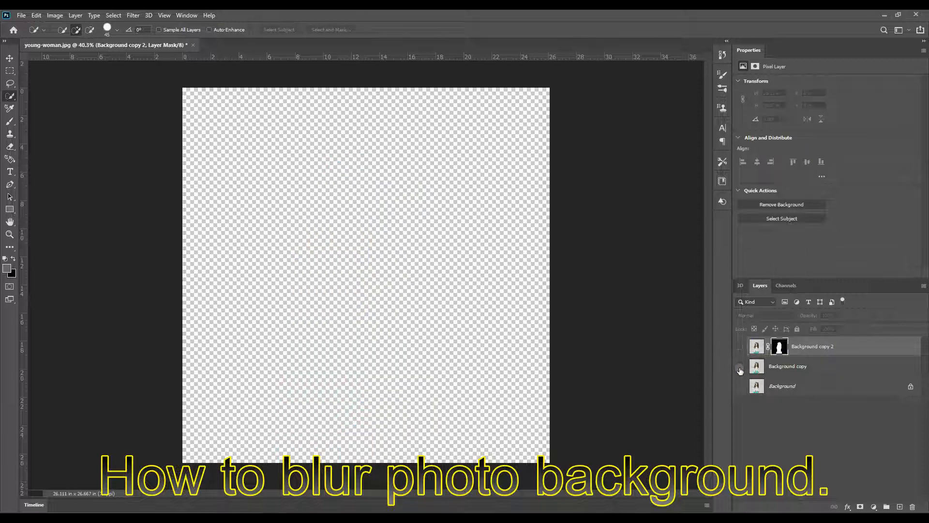
{"action": "left_click", "coordinate": [740, 368]}
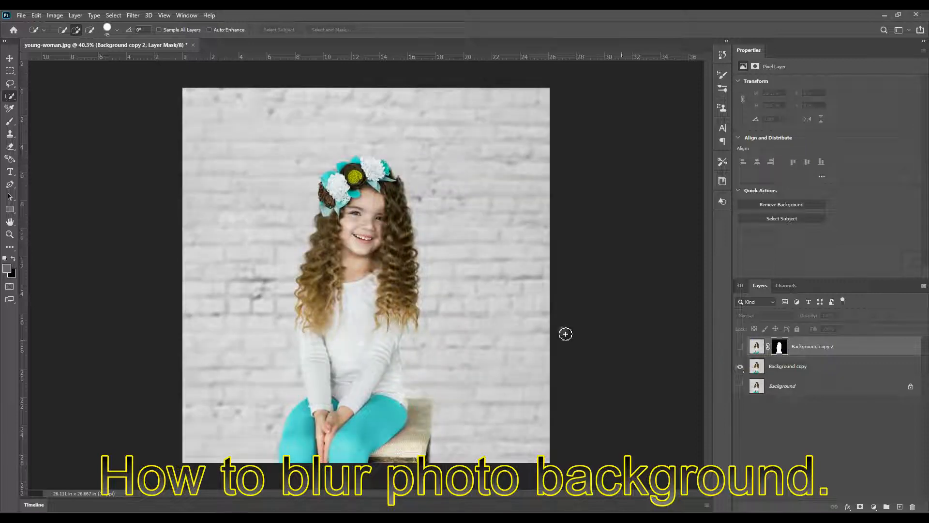
Step: Draw a loose freehand Lasso selection around the girl and the stool, leaving a small margin of wall
{"action": "right_click", "coordinate": [11, 98]}
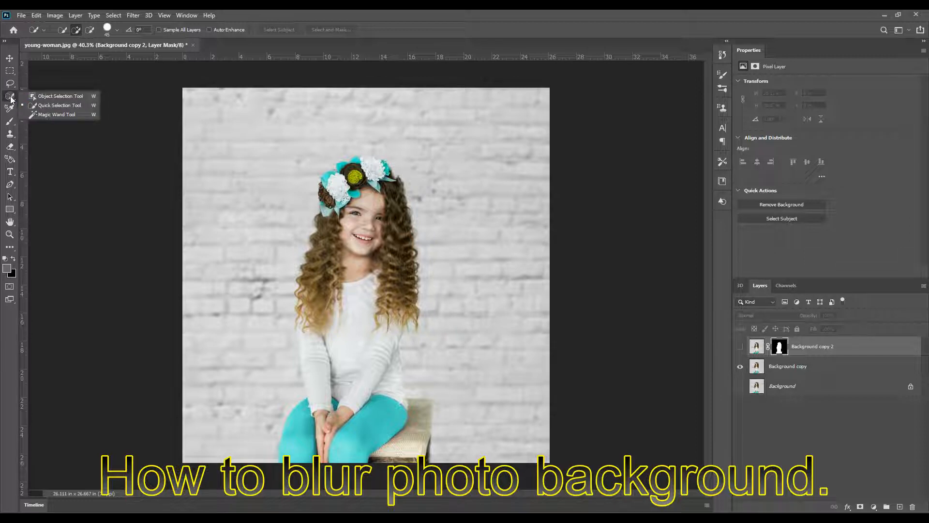
{"action": "left_click", "coordinate": [11, 85]}
{"action": "right_click", "coordinate": [10, 85]}
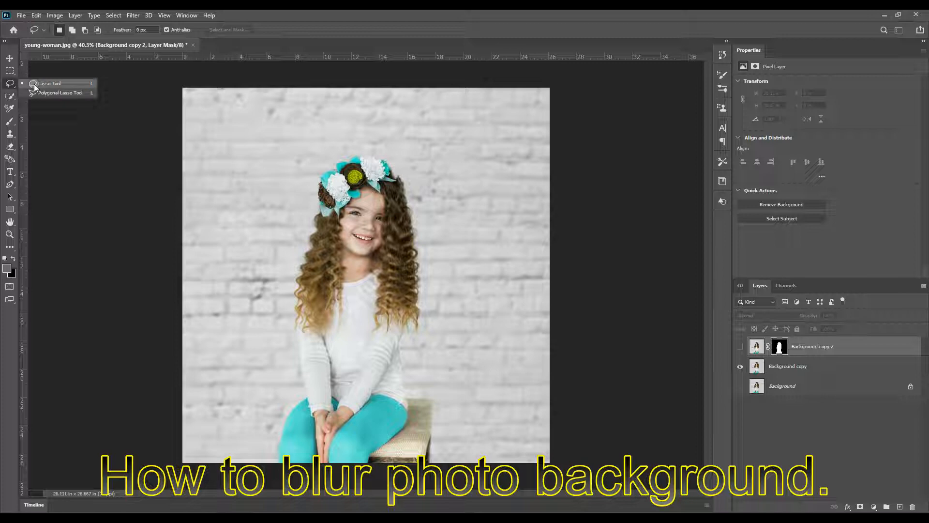
{"action": "left_click", "coordinate": [11, 97]}
{"action": "right_click", "coordinate": [10, 97]}
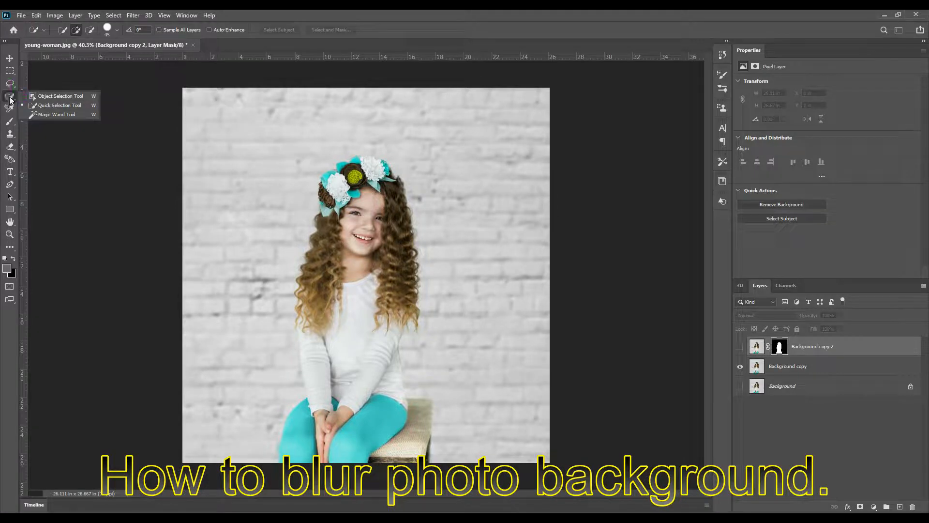
{"action": "left_click", "coordinate": [10, 83]}
{"action": "right_click", "coordinate": [10, 83]}
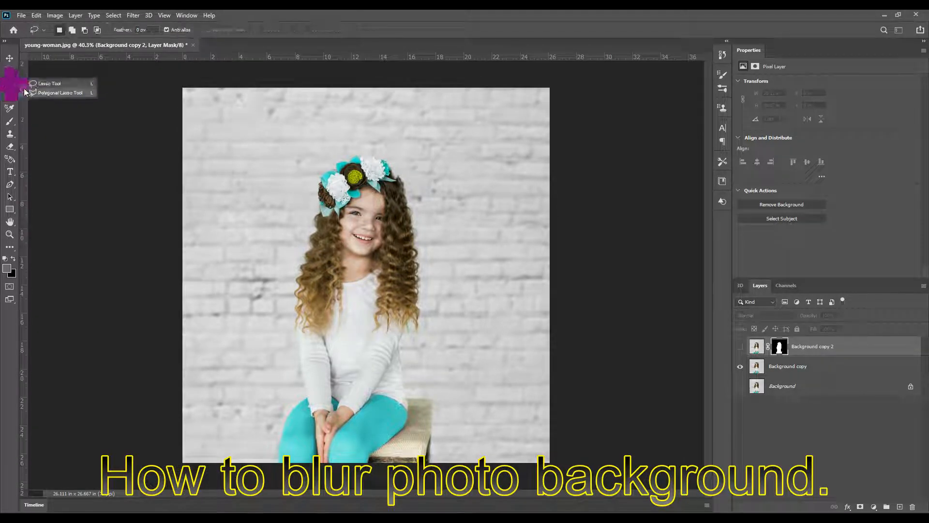
{"action": "left_click", "coordinate": [33, 85]}
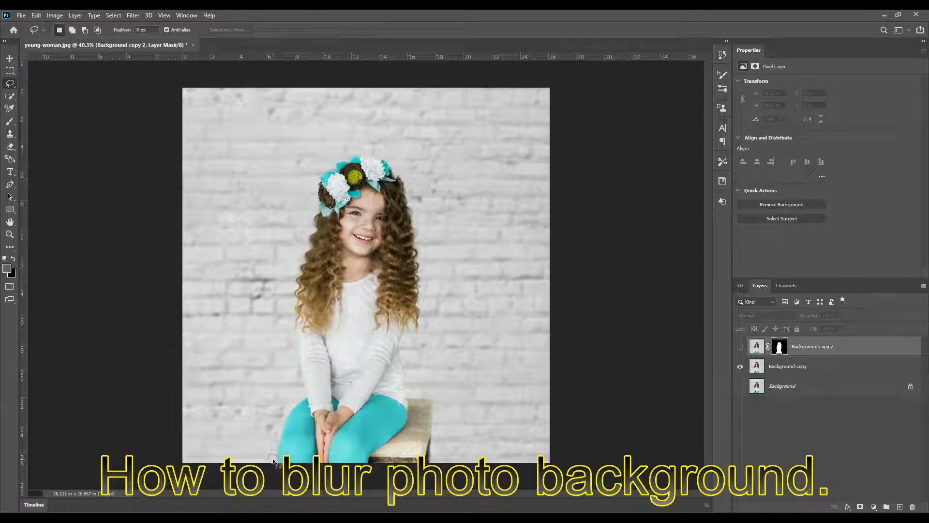
{"action": "left_click_drag", "start_coordinate": [277, 462], "coordinate": [274, 439]}
{"action": "left_click_drag", "start_coordinate": [290, 316], "coordinate": [292, 274]}
{"action": "left_click_drag", "start_coordinate": [312, 200], "coordinate": [317, 181]}
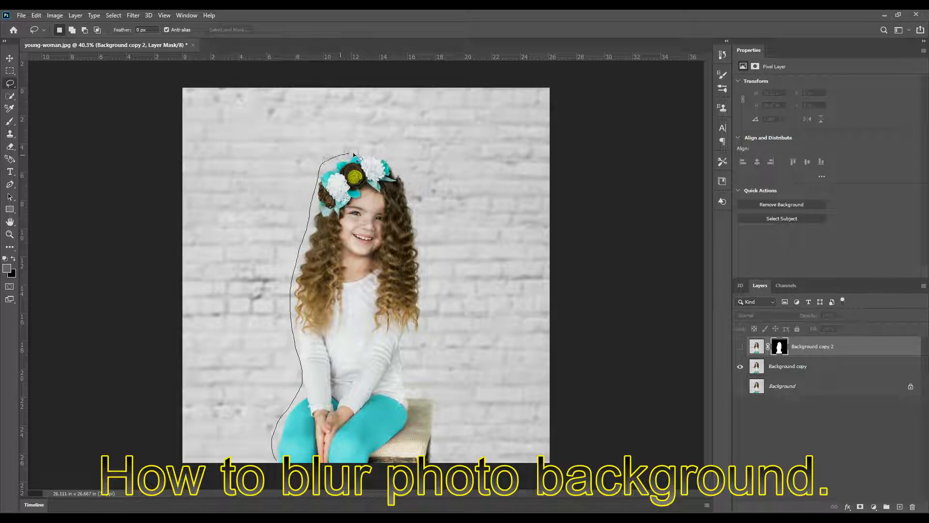
{"action": "mouse_move", "coordinate": [354, 154]}
{"action": "left_mouse_down"}
{"action": "mouse_move", "coordinate": [391, 157]}
{"action": "mouse_move", "coordinate": [419, 198]}
{"action": "mouse_move", "coordinate": [429, 312]}
{"action": "mouse_move", "coordinate": [426, 334]}
{"action": "mouse_move", "coordinate": [409, 342]}
{"action": "mouse_move", "coordinate": [405, 361]}
{"action": "mouse_move", "coordinate": [410, 390]}
{"action": "mouse_move", "coordinate": [438, 401]}
{"action": "mouse_move", "coordinate": [439, 444]}
{"action": "mouse_move", "coordinate": [428, 462]}
{"action": "left_mouse_up"}
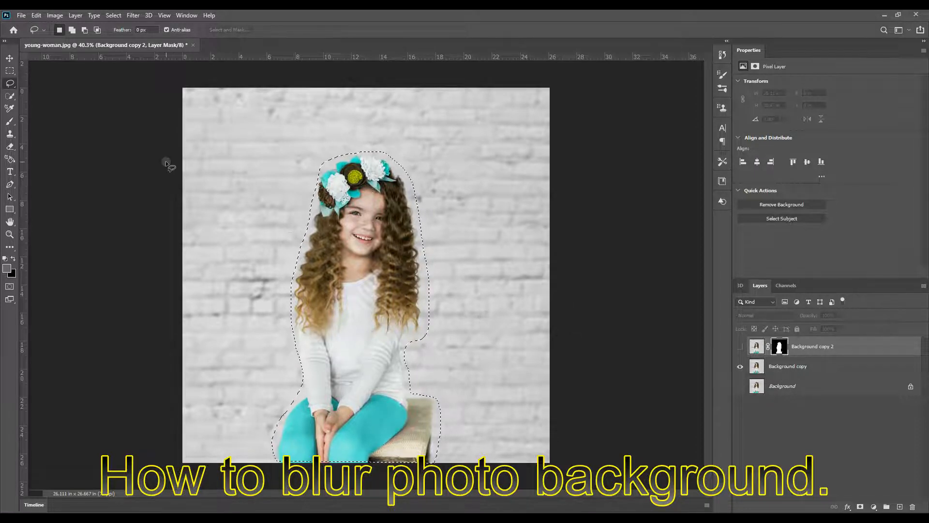
Step: Remove the girl and stool from the Background copy layer with Content-Aware Fill output to a duplicate layer, and clear the selection
{"action": "left_click", "coordinate": [36, 16]}
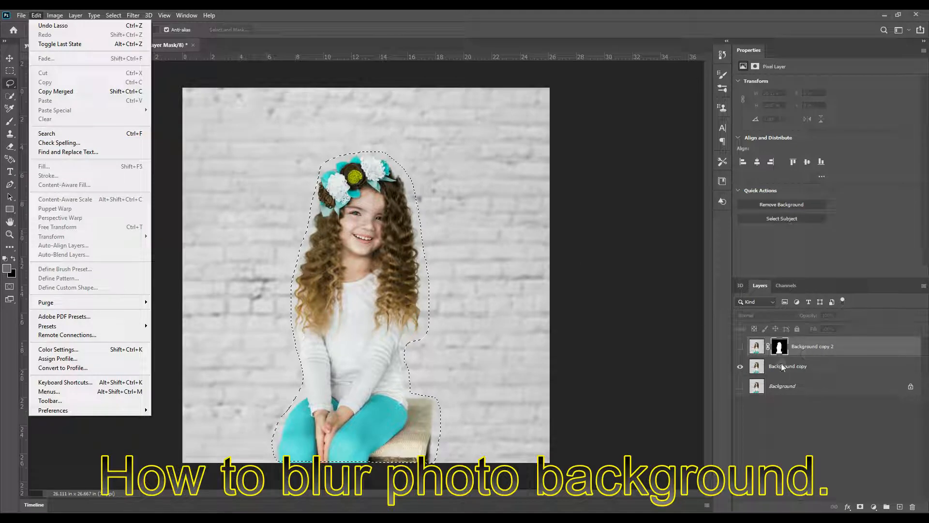
{"action": "left_click", "coordinate": [792, 369]}
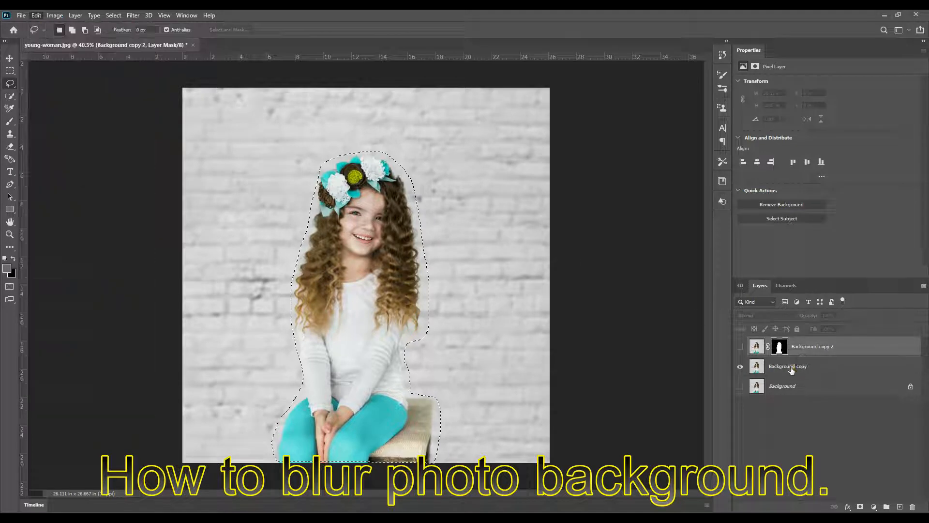
{"action": "left_click", "coordinate": [792, 368]}
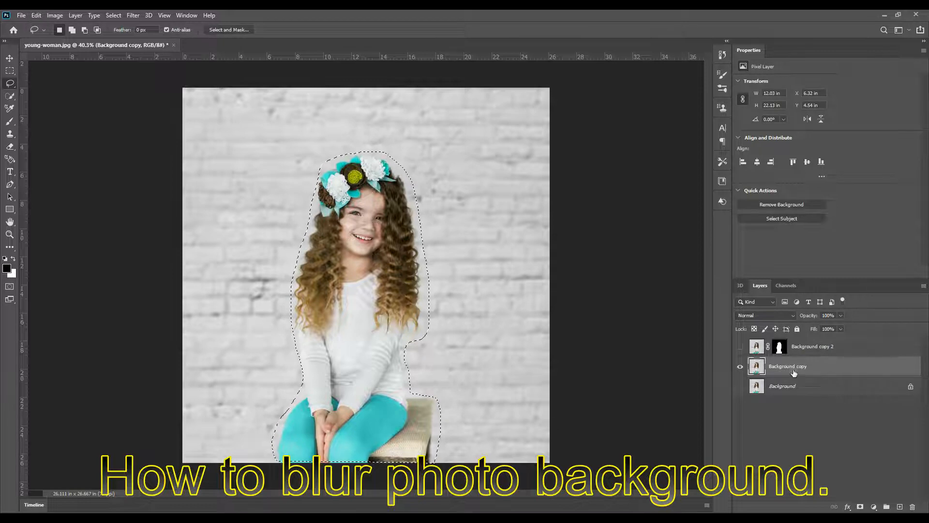
{"action": "left_click", "coordinate": [37, 16]}
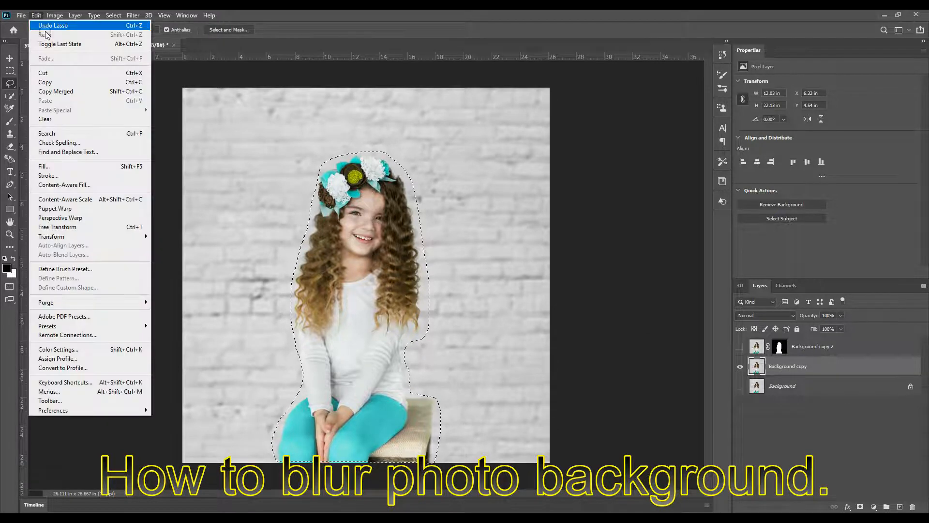
{"action": "left_click", "coordinate": [67, 186]}
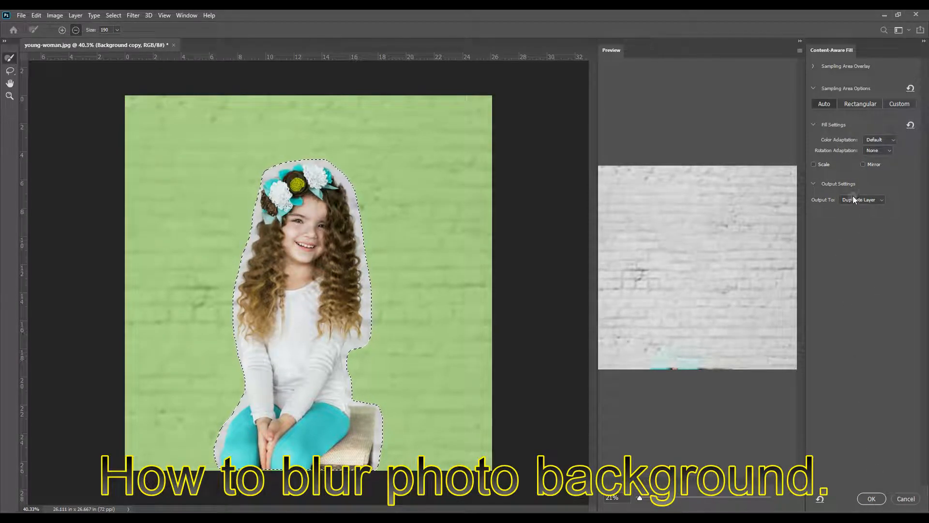
{"action": "left_click", "coordinate": [873, 498]}
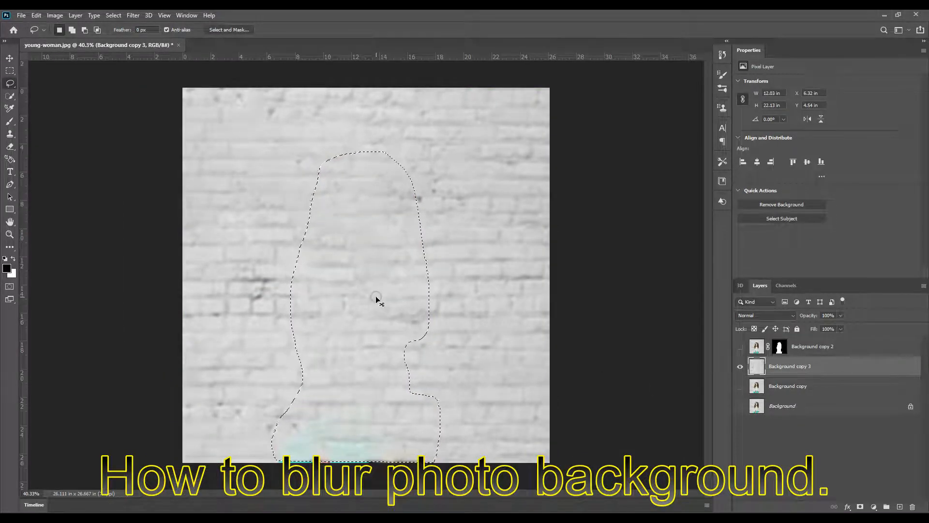
{"action": "key", "text": "ctrl+d"}
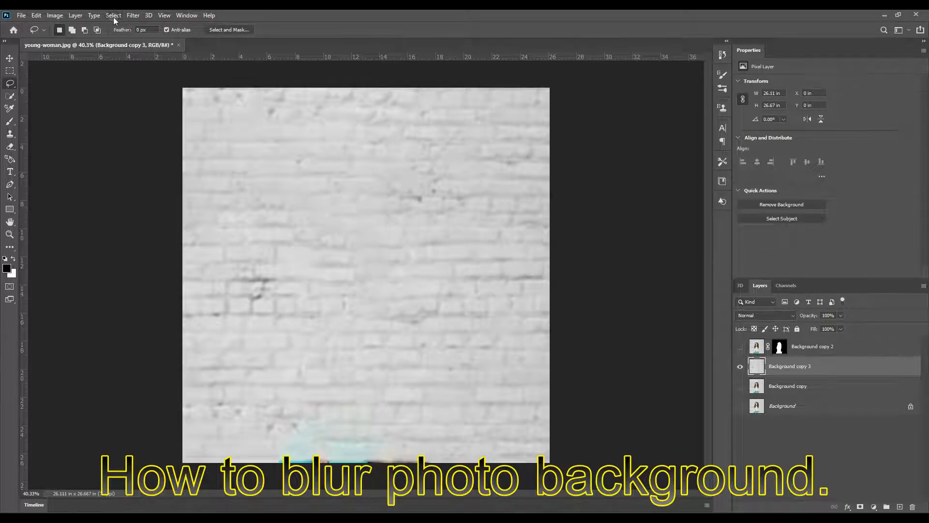
Step: Apply a Lens Blur with radius 100 to the filled brick wall layer, keeping the threshold at 255
{"action": "left_click", "coordinate": [132, 16]}
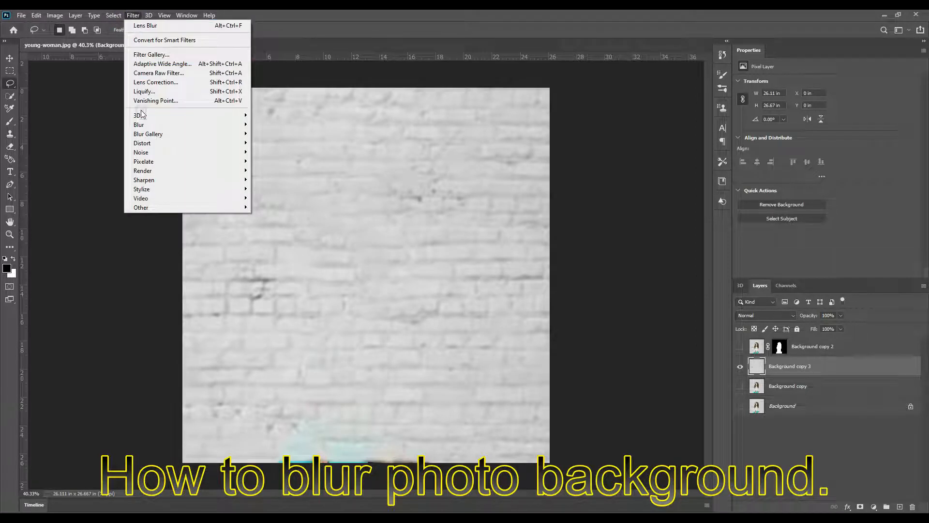
{"action": "mouse_move", "coordinate": [141, 127]}
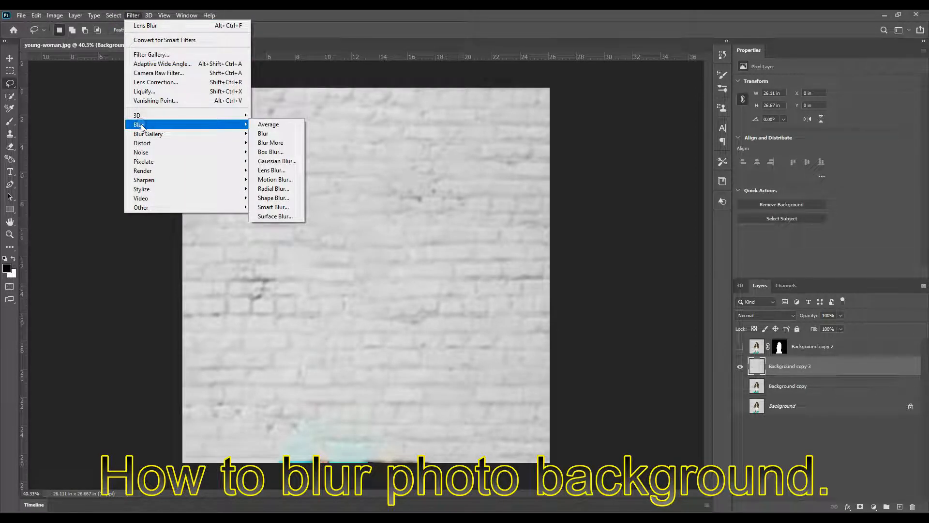
{"action": "left_click", "coordinate": [271, 172]}
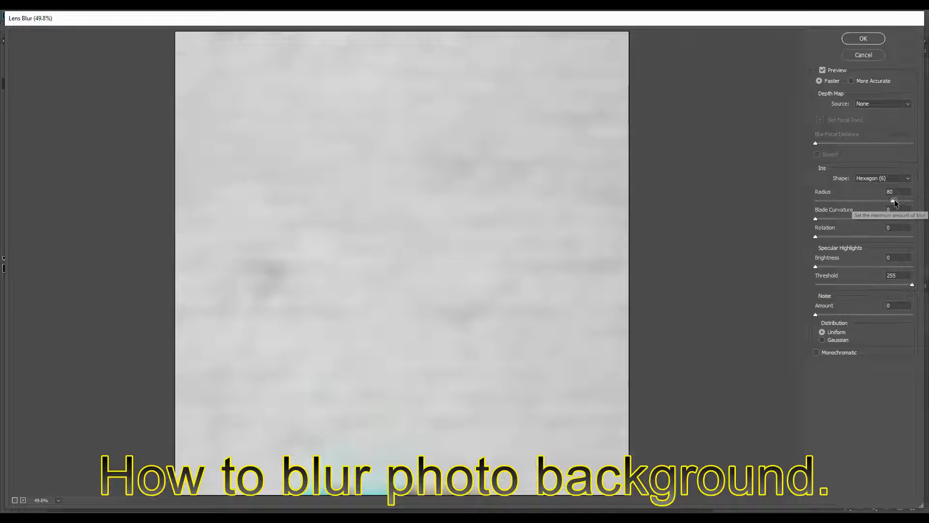
{"action": "mouse_move", "coordinate": [893, 201]}
{"action": "left_mouse_down"}
{"action": "mouse_move", "coordinate": [896, 191]}
{"action": "mouse_move", "coordinate": [883, 190]}
{"action": "left_mouse_up"}
{"action": "type", "text": "100"}
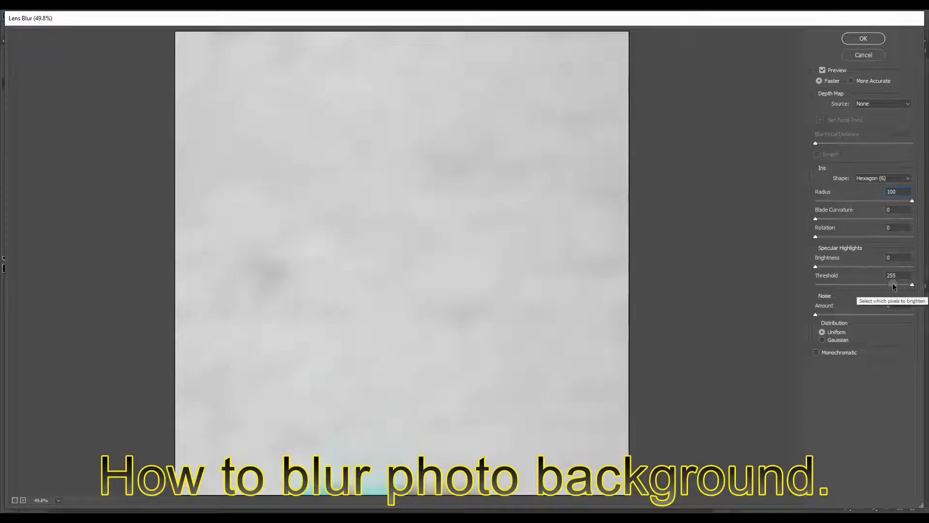
{"action": "left_click_drag", "start_coordinate": [897, 275], "coordinate": [890, 276]}
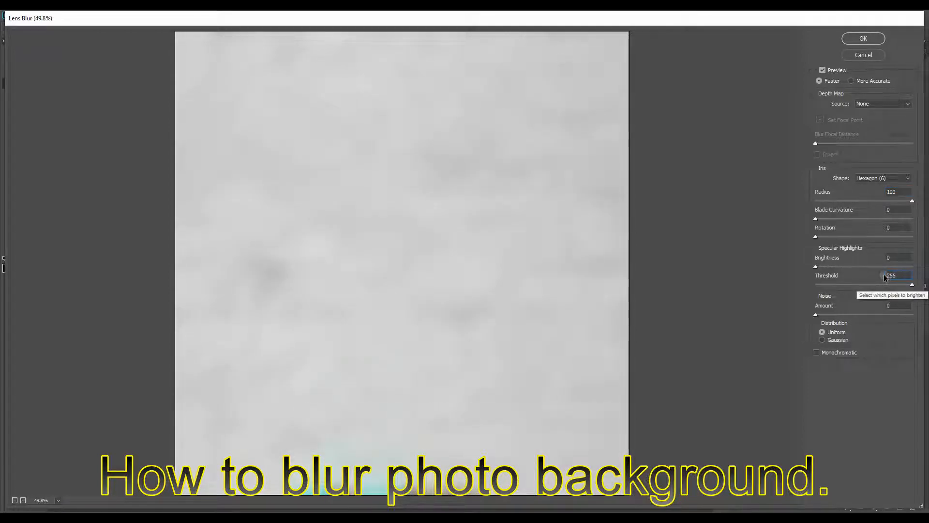
{"action": "left_click", "coordinate": [866, 39]}
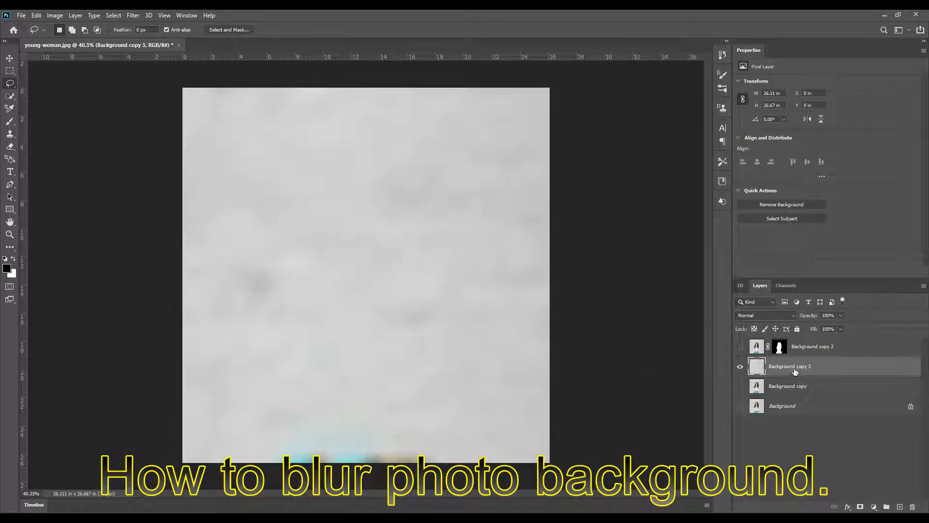
Step: Show the masked girl layer over the blurred wall and toggle the layers beneath to compare with the original background
{"action": "left_click", "coordinate": [740, 347]}
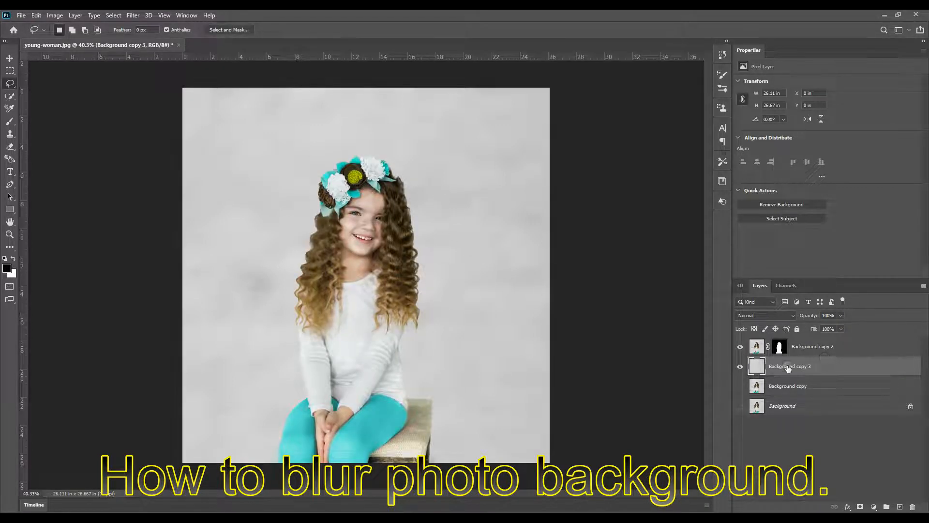
{"action": "left_click", "coordinate": [742, 368]}
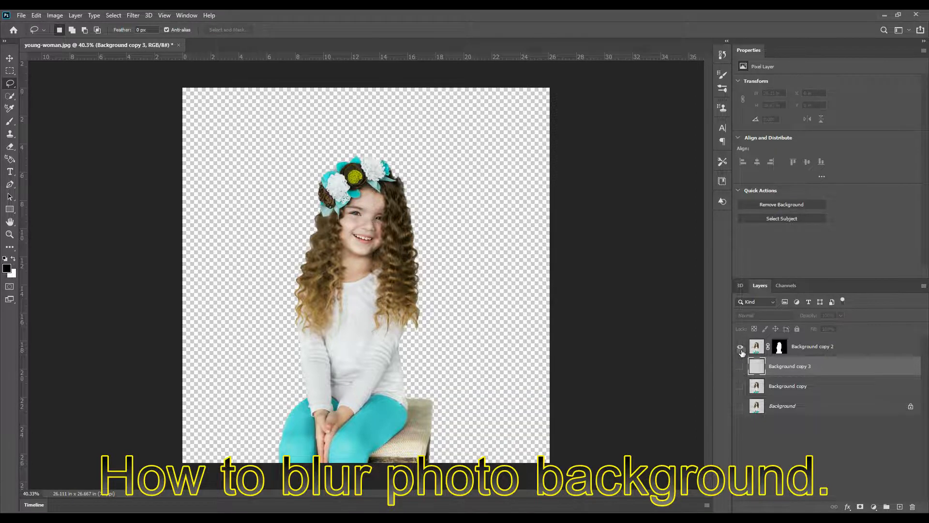
{"action": "left_click", "coordinate": [741, 387]}
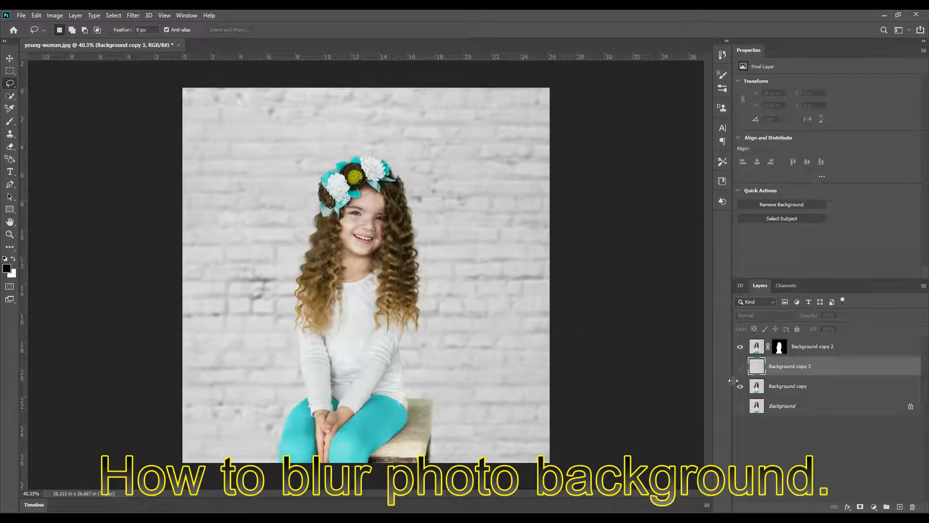
{"action": "left_click", "coordinate": [741, 387]}
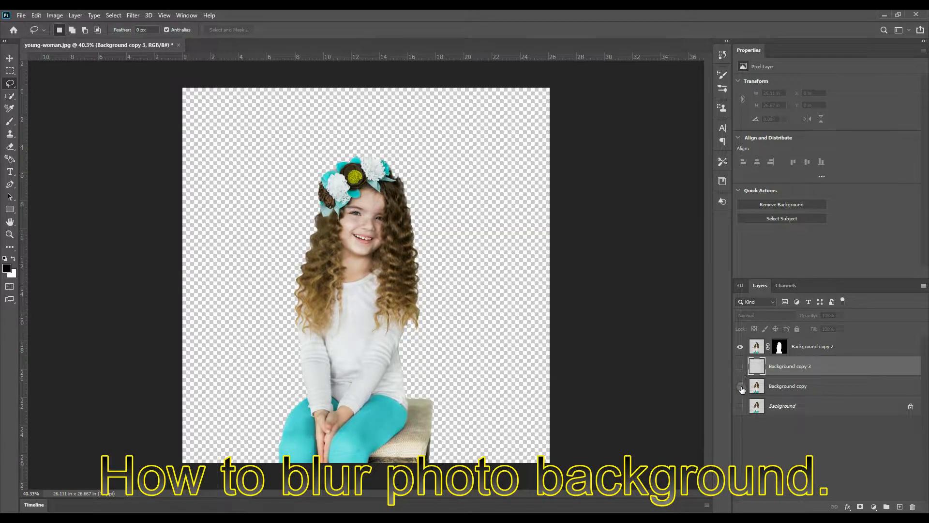
{"action": "left_click", "coordinate": [741, 367]}
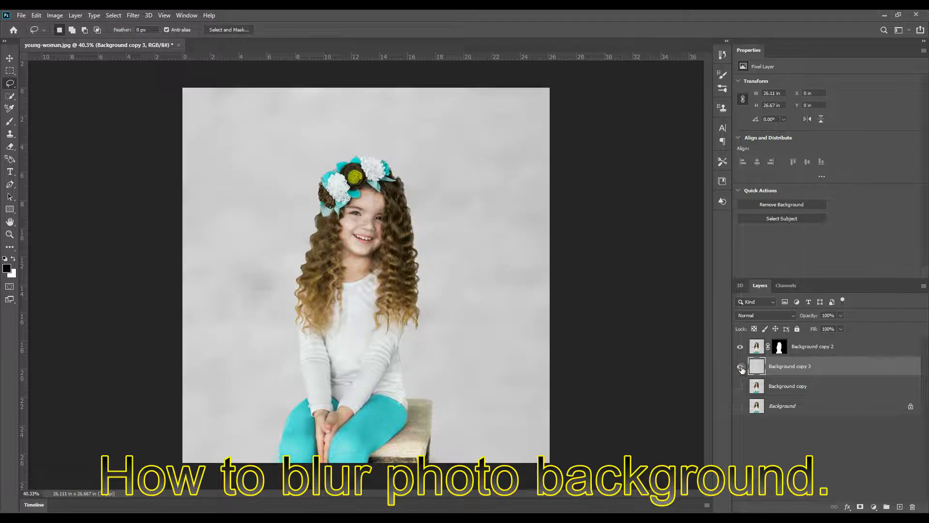